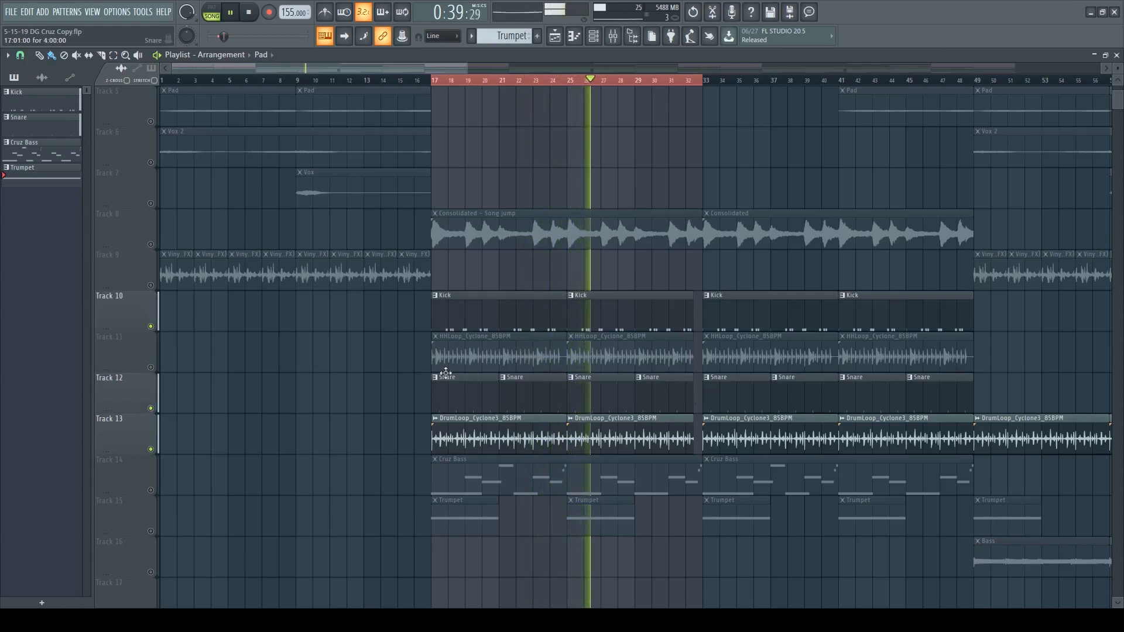
Unmute Track 11 so the HHLoop_Cyclone_85BPM hi-hat loop plays with the kick, snare and drum loop
left_click(151, 368)
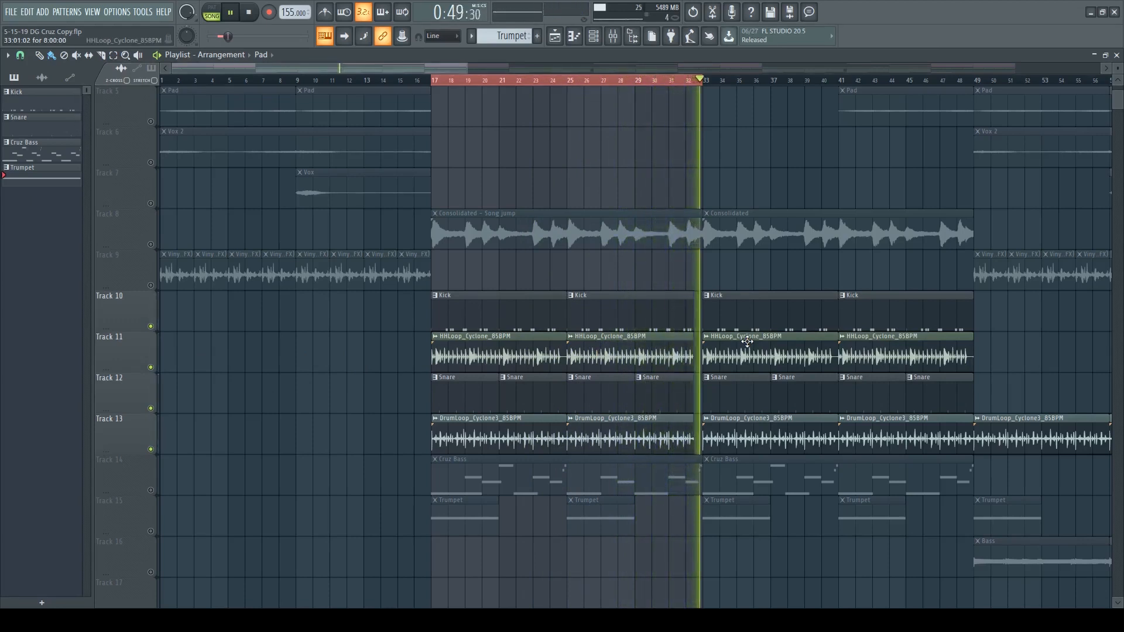
scroll(523, 88, "up", 1)
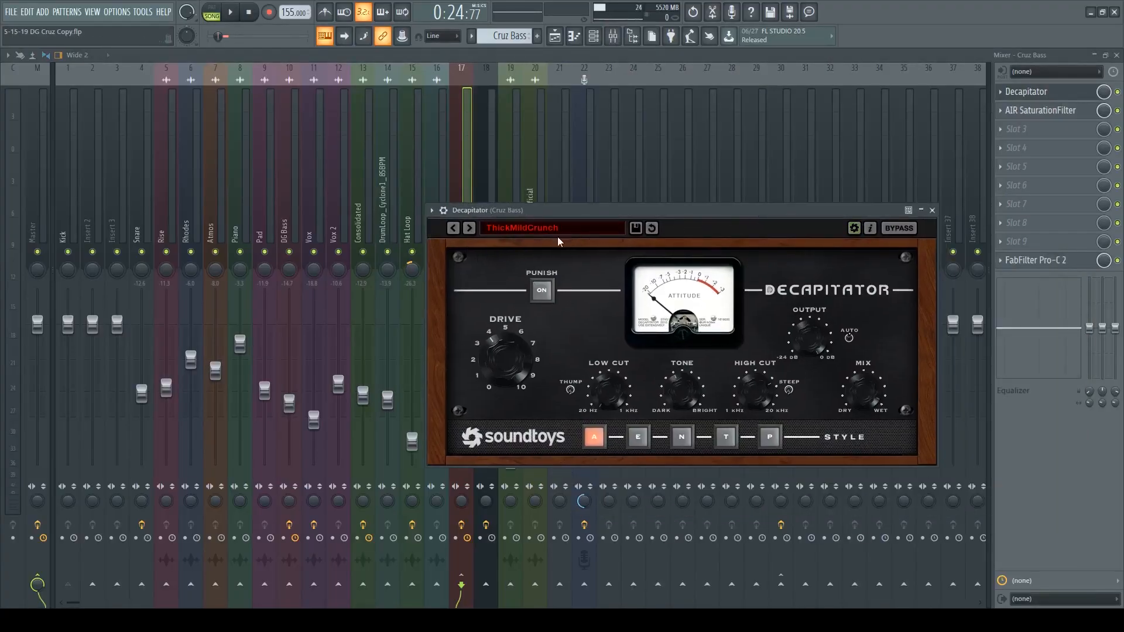
Examine the AIR SaturationFilter settings on the Cruz Bass mixer track and the Arcade instrument that plays the Trumpet
left_click(1064, 112)
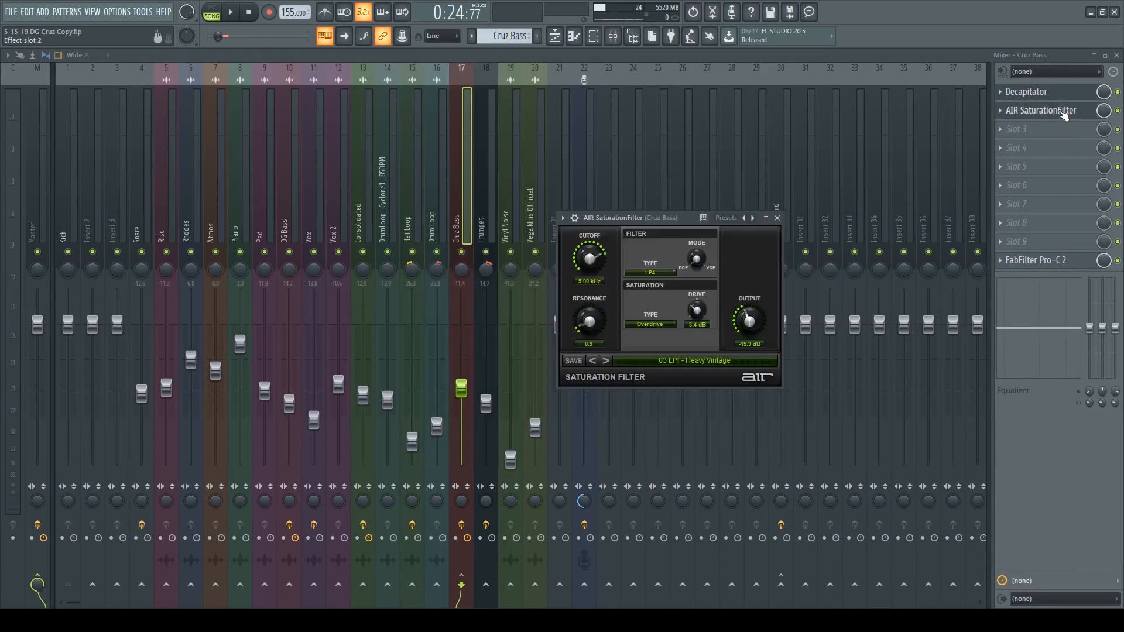
left_click_drag(681, 220, 587, 182)
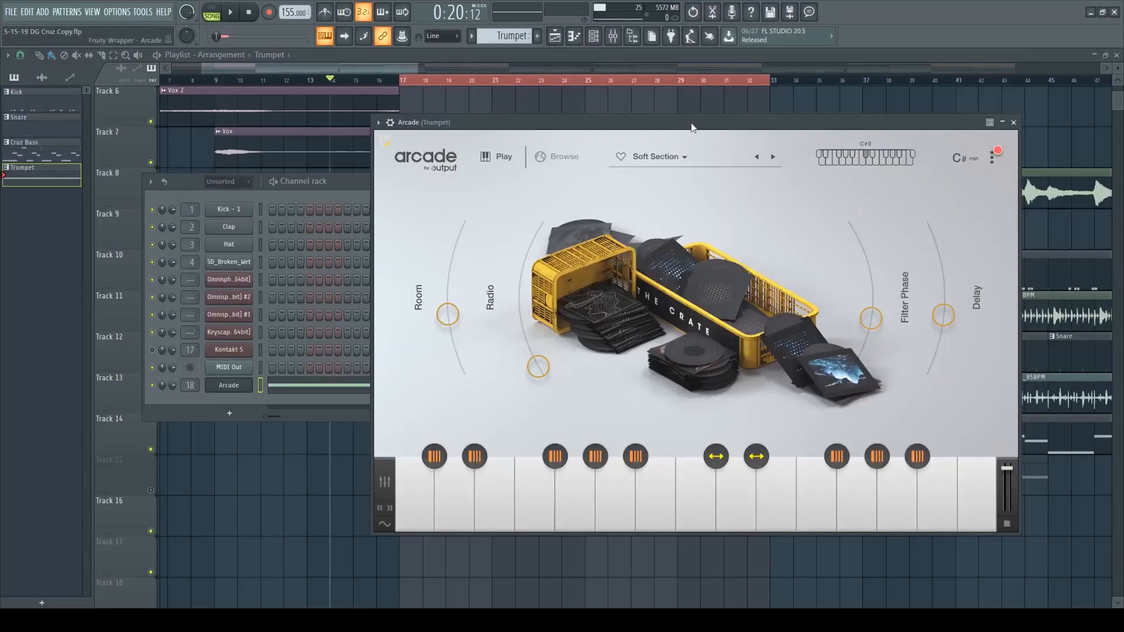
left_click_drag(691, 128, 640, 112)
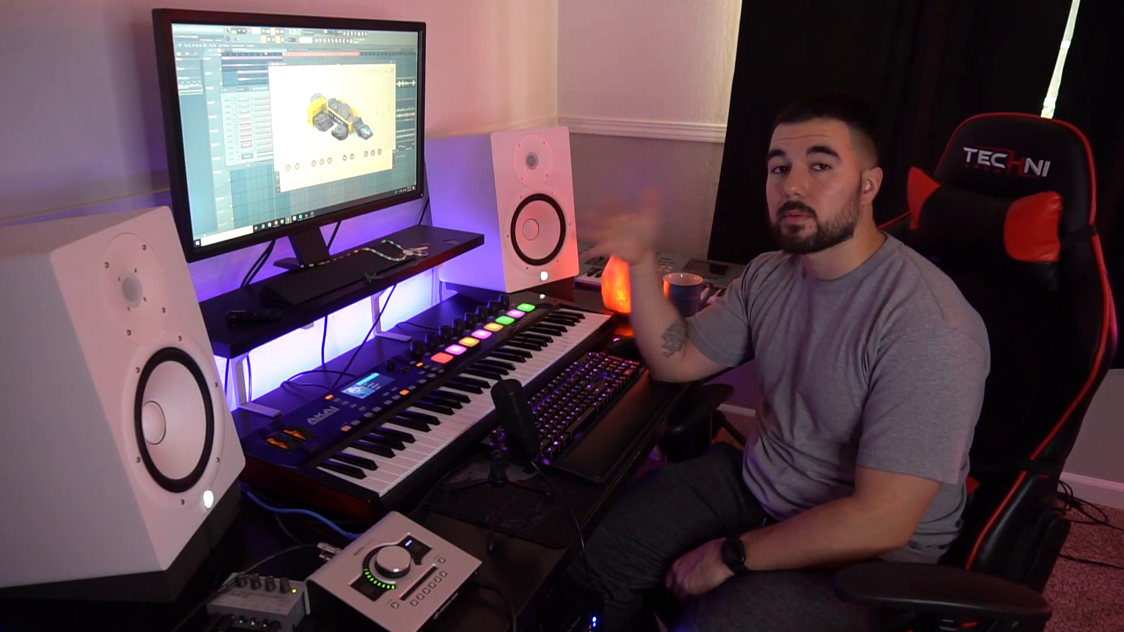
Play the arrangement through the looped section and clear the time selection starting at bar 17
left_click(232, 13)
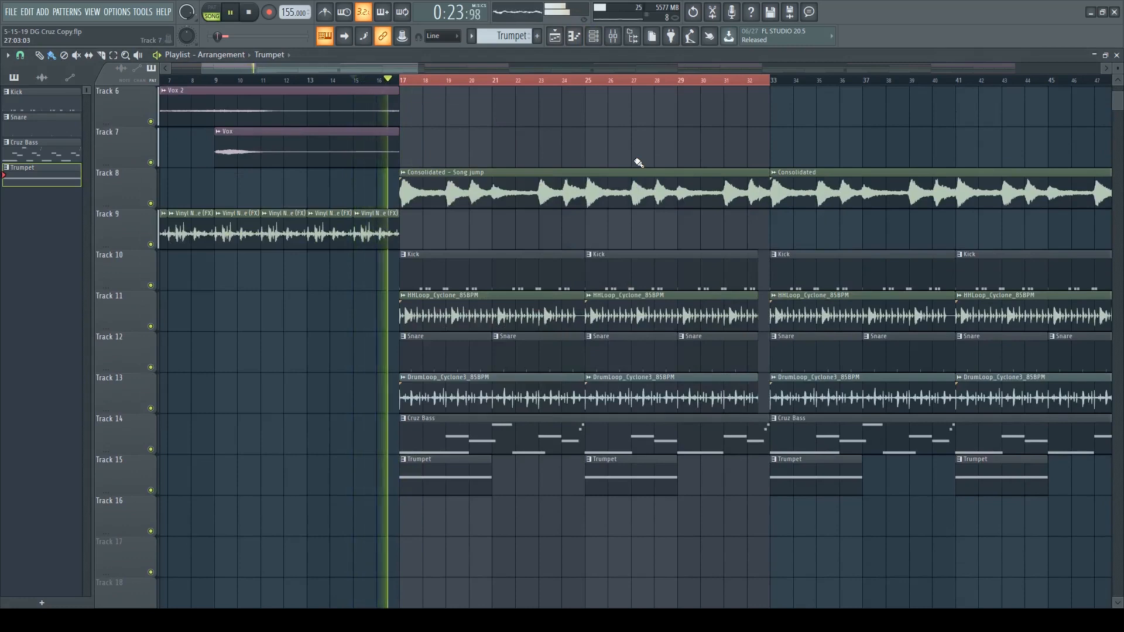
scroll(636, 164, "up", 2)
scroll(627, 87, "down", 1)
scroll(672, 130, "down", 1)
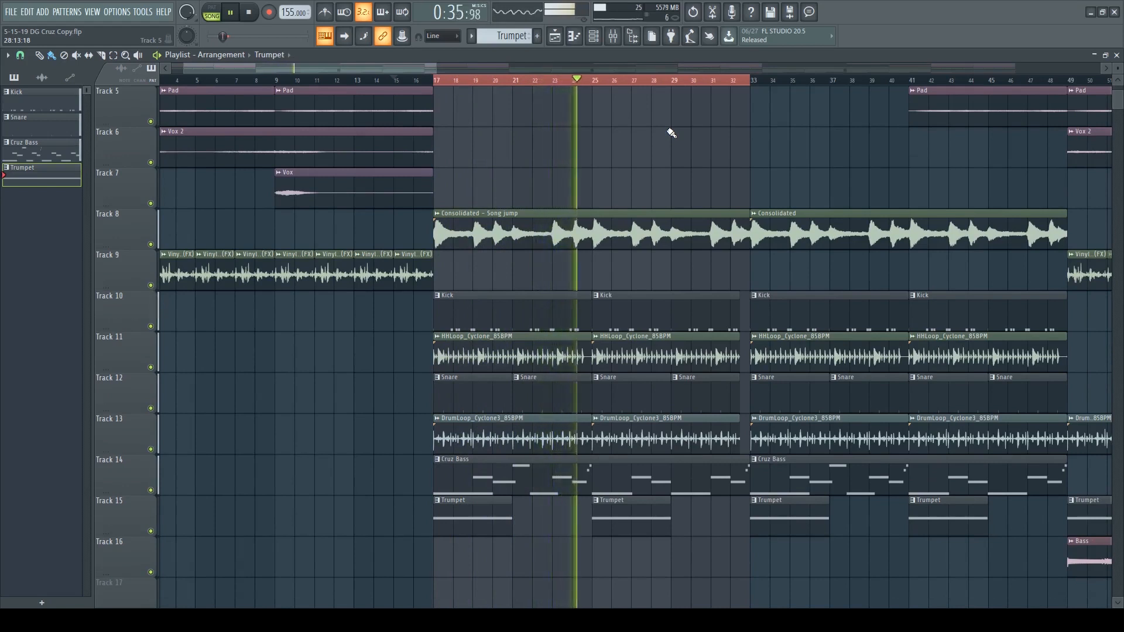
left_click_drag(407, 68, 435, 71)
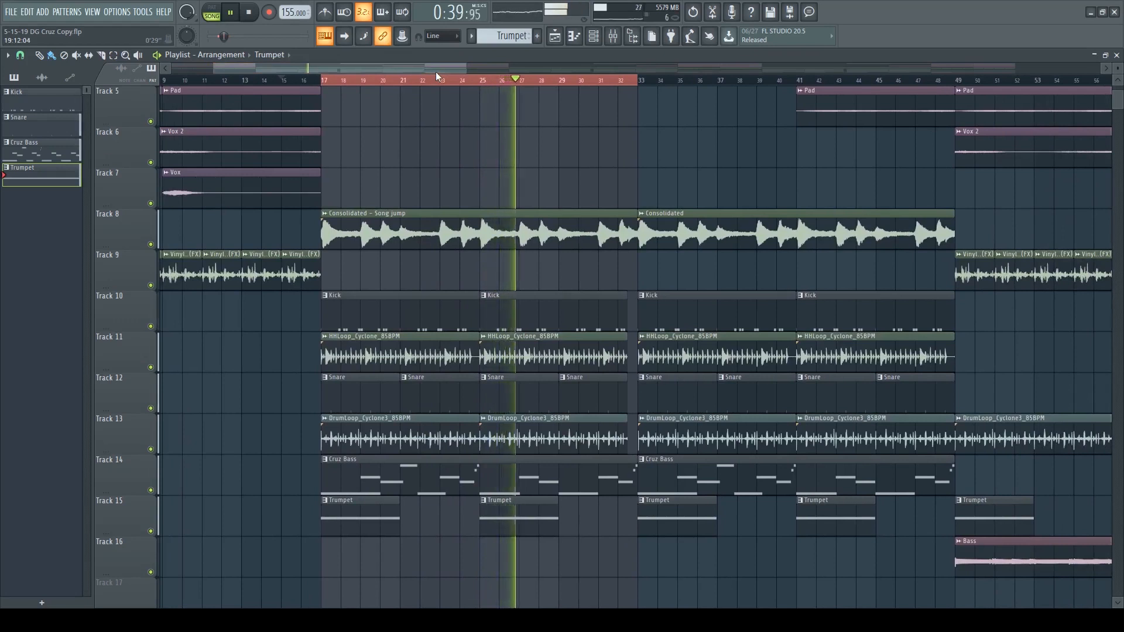
left_click(218, 82, "ctrl")
Examine how the Rise and Pad clips lead from bar 33 into the section starting at bar 49 during playback
mouse_move(306, 69)
left_mouse_down()
mouse_move(337, 69)
mouse_move(307, 71)
left_mouse_up()
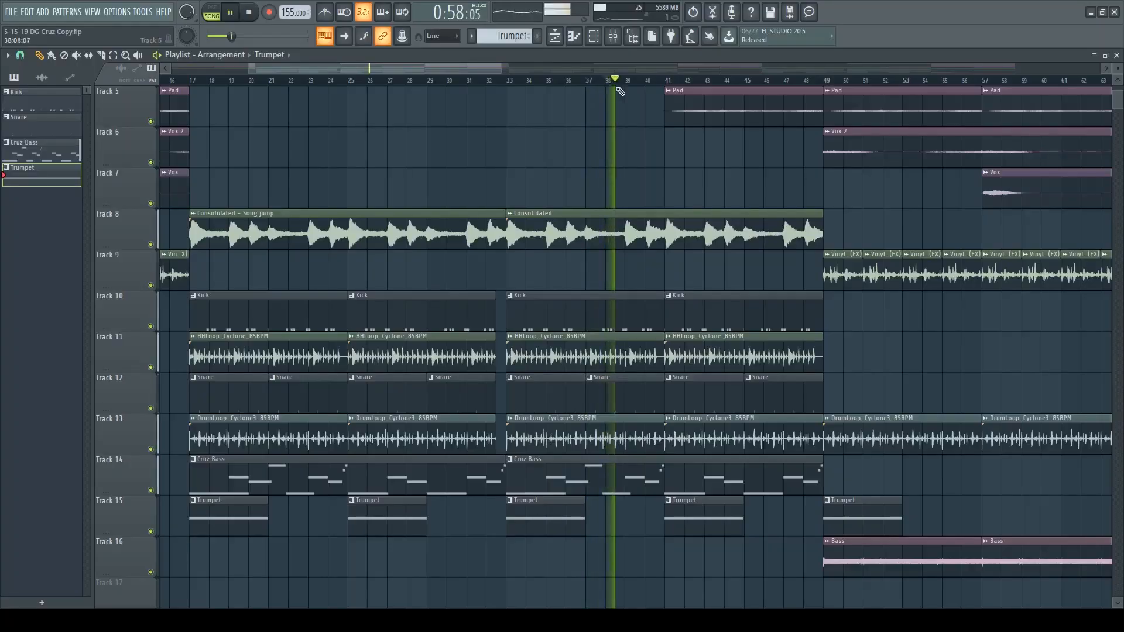
scroll(843, 207, "up", 4)
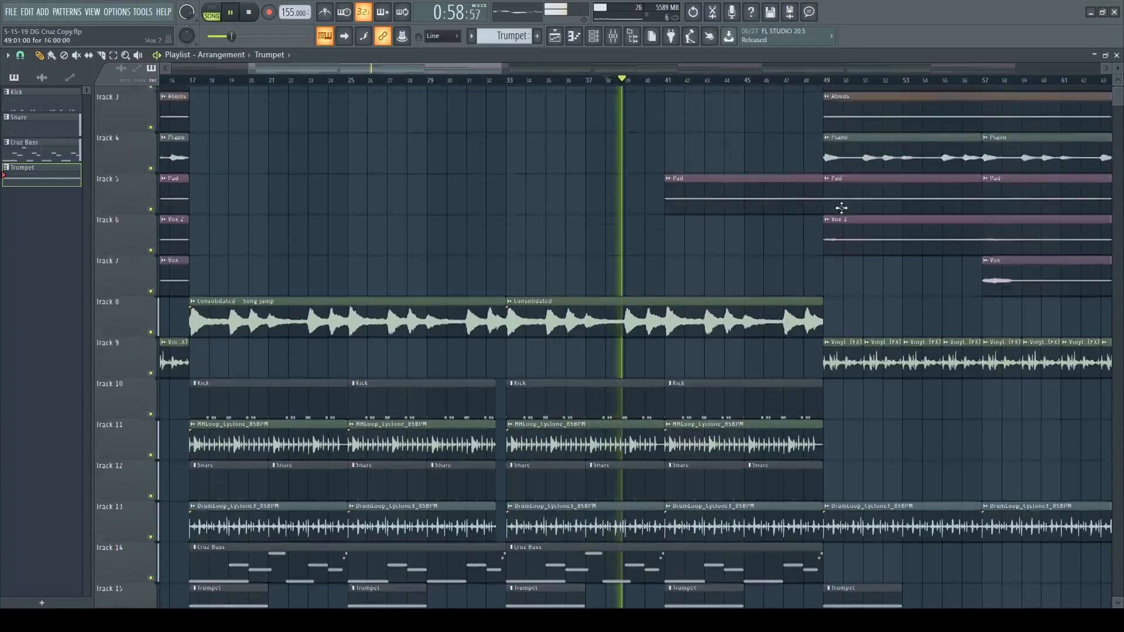
scroll(832, 202, "down", 3)
scroll(819, 199, "up", 1)
left_click_drag(678, 228, 741, 196)
left_click(752, 153)
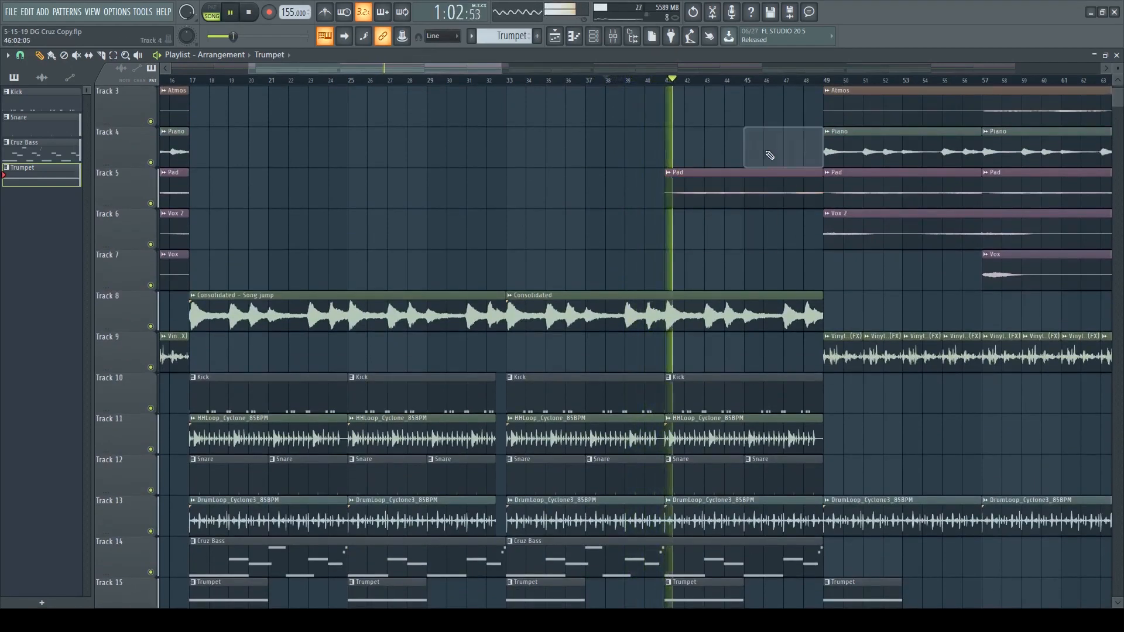
left_click_drag(489, 63, 554, 87)
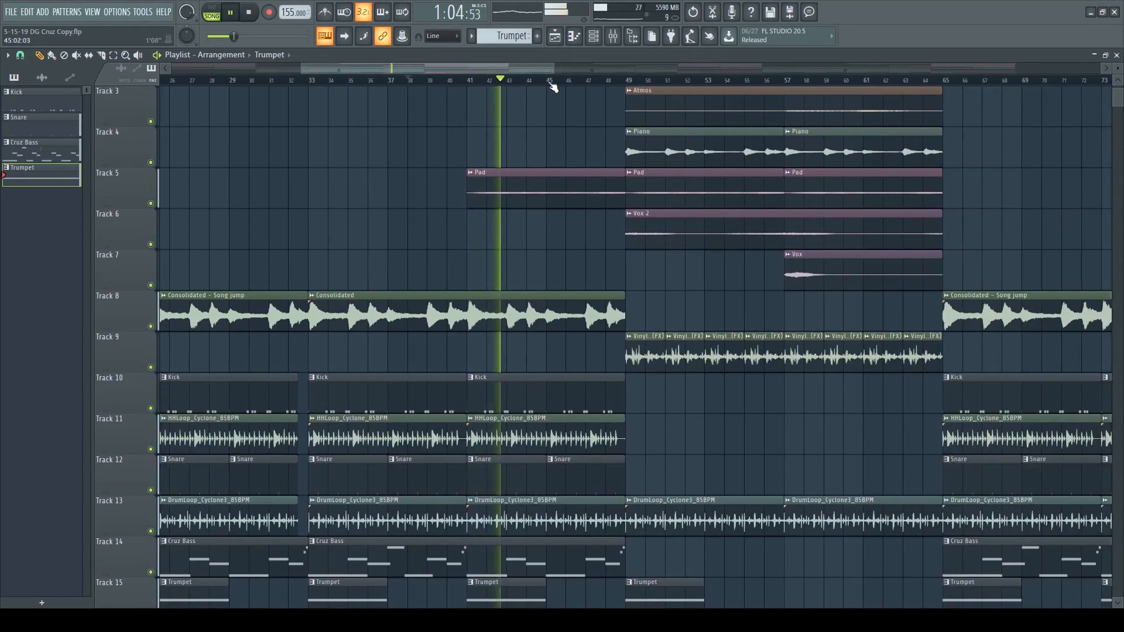
scroll(583, 128, "down", 2)
scroll(584, 128, "up", 4)
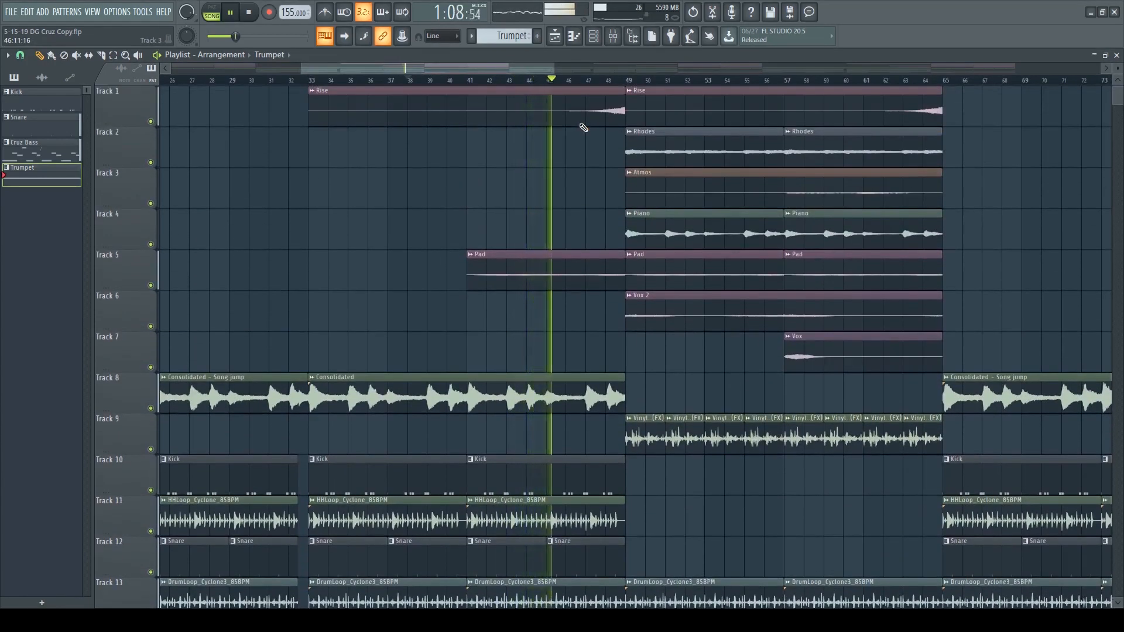
scroll(563, 82, "up", 2)
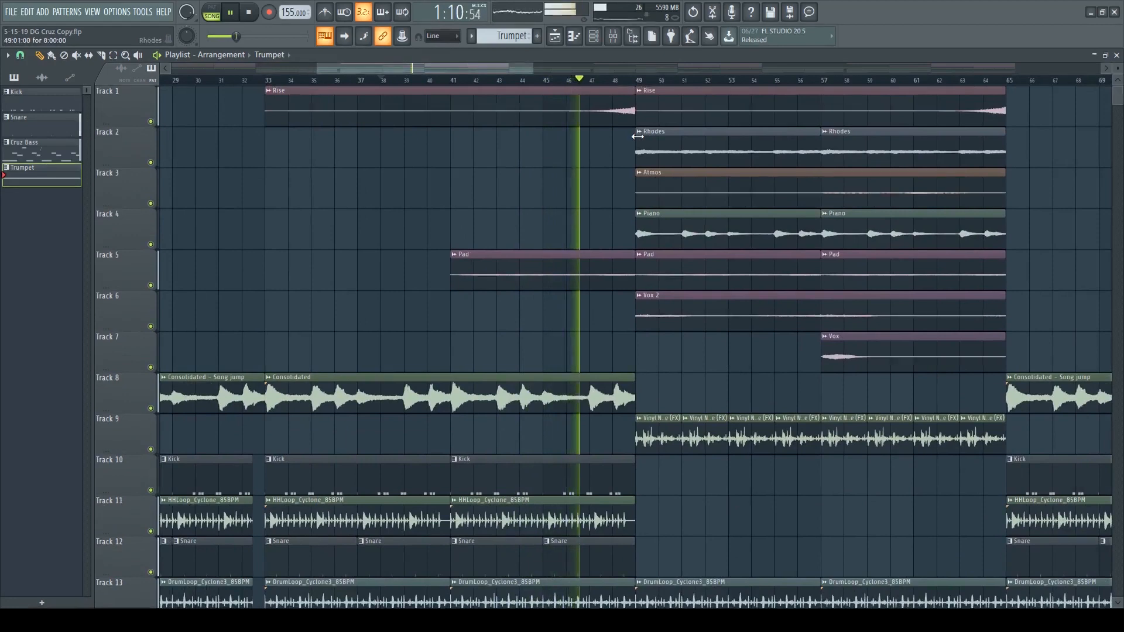
scroll(637, 136, "down", 1)
scroll(637, 136, "down", 1)
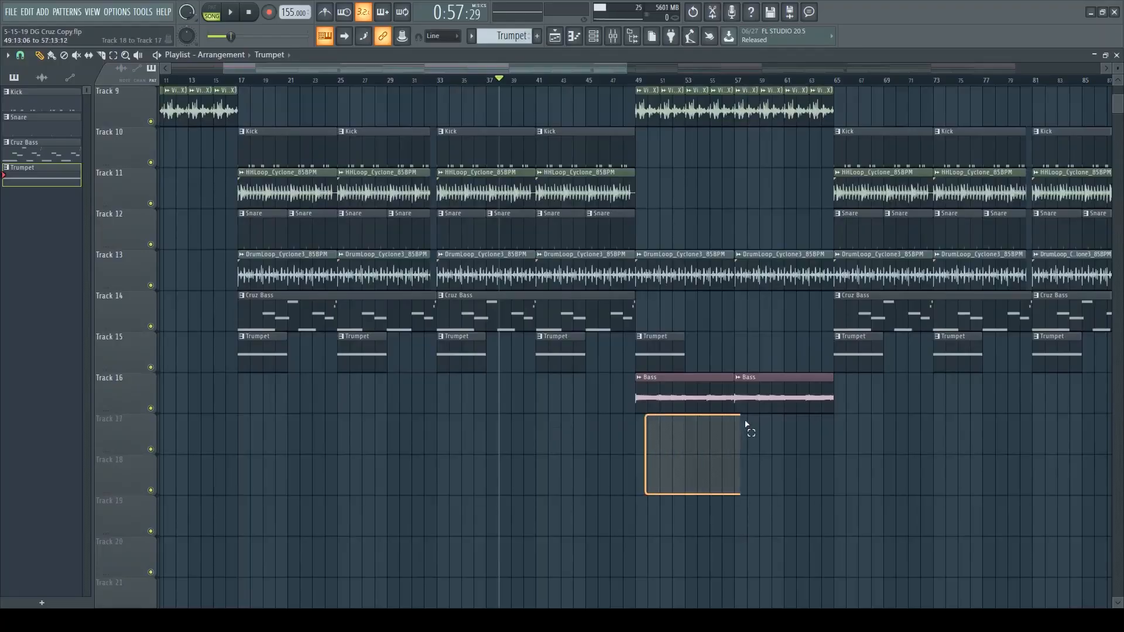
Try placing a Trumpet pattern clip on Track 18 at bar 51
mouse_move(747, 425)
left_mouse_down()
mouse_move(856, 409)
mouse_move(733, 410)
left_mouse_up()
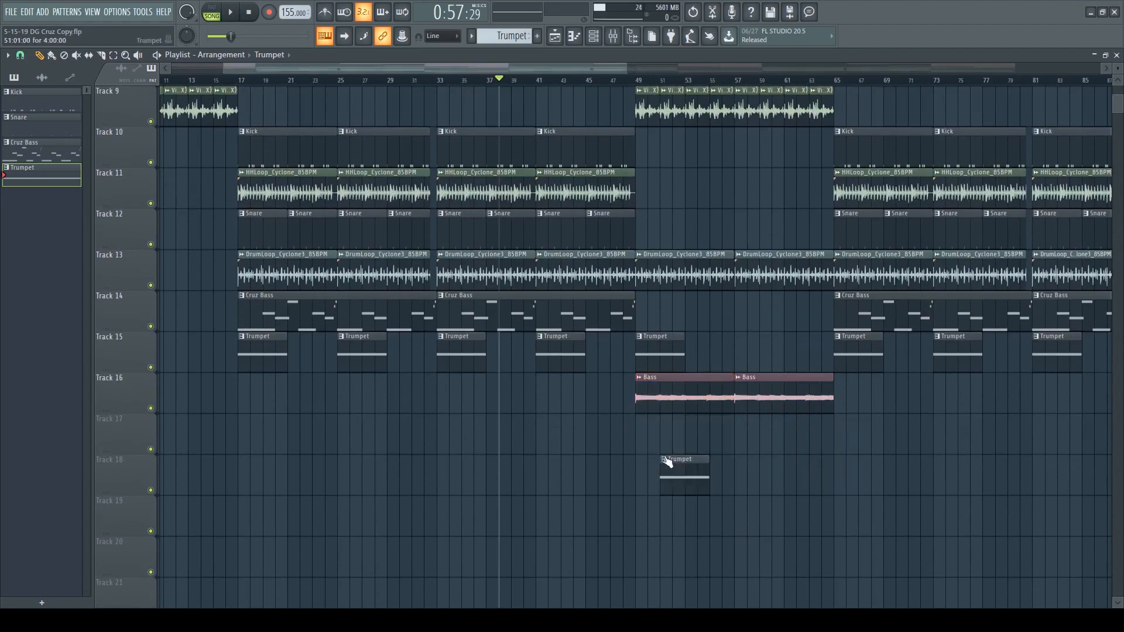
left_click_drag(664, 493, 746, 375)
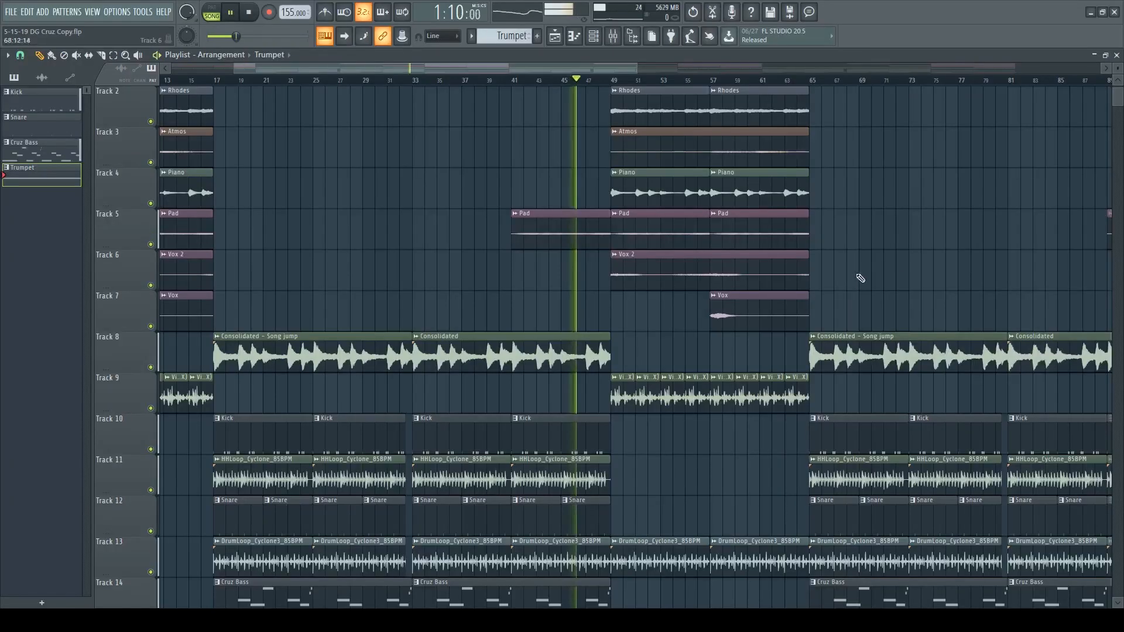
Play from the end of the first main section and examine the layers of the bar 49 break and the main section repeating from bar 65
scroll(908, 241, "up", 4)
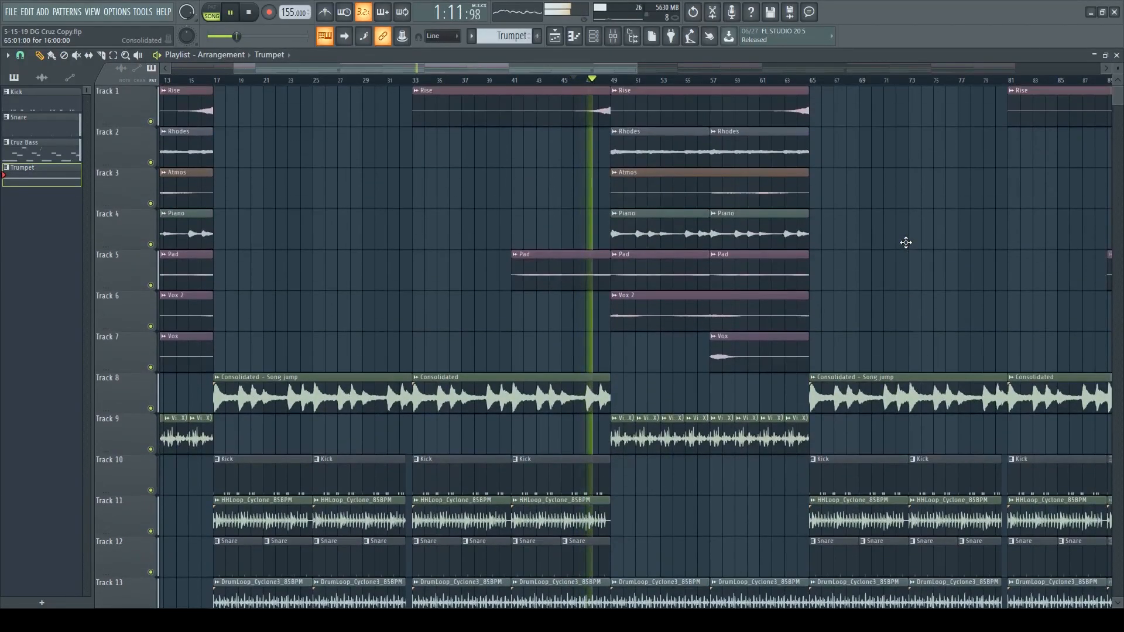
scroll(910, 247, "down", 2)
scroll(910, 247, "up", 2)
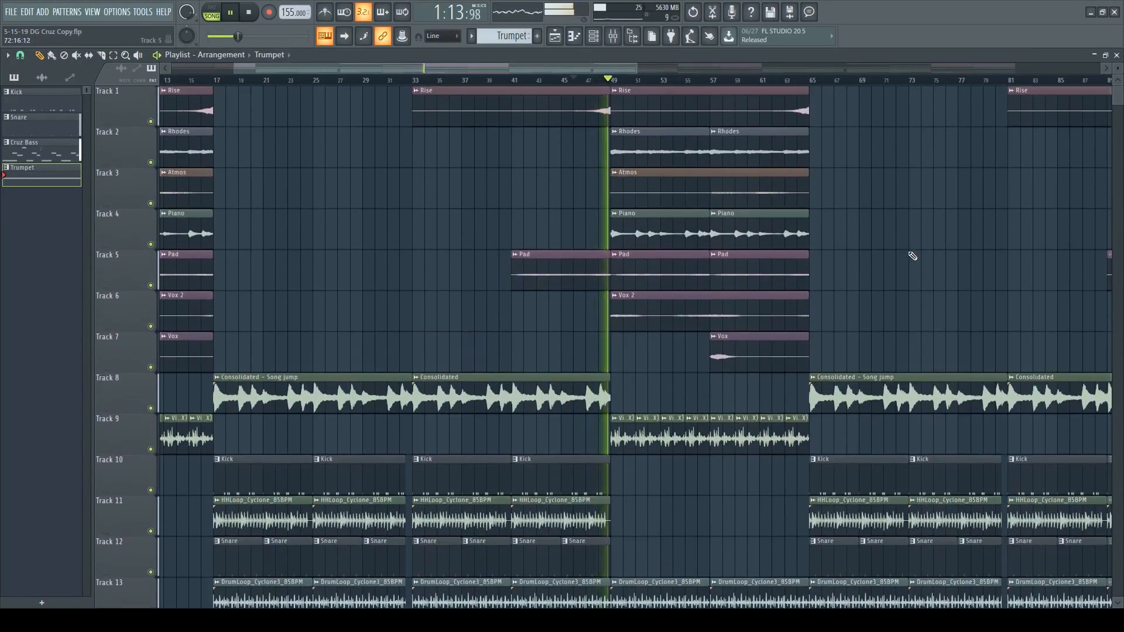
scroll(926, 243, "down", 6)
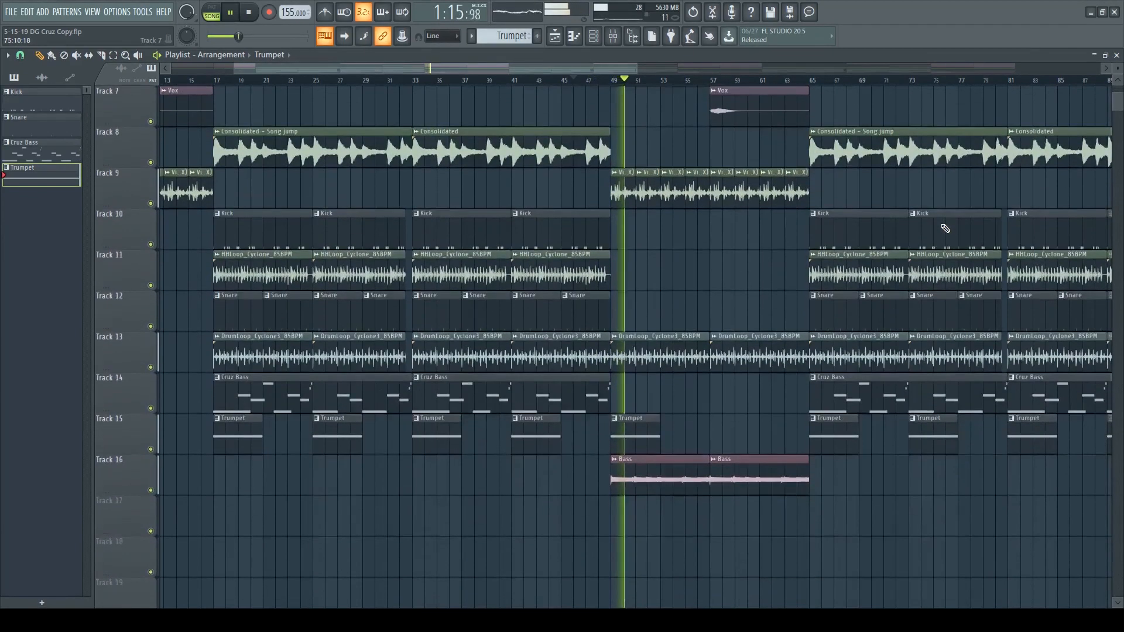
scroll(946, 228, "up", 5)
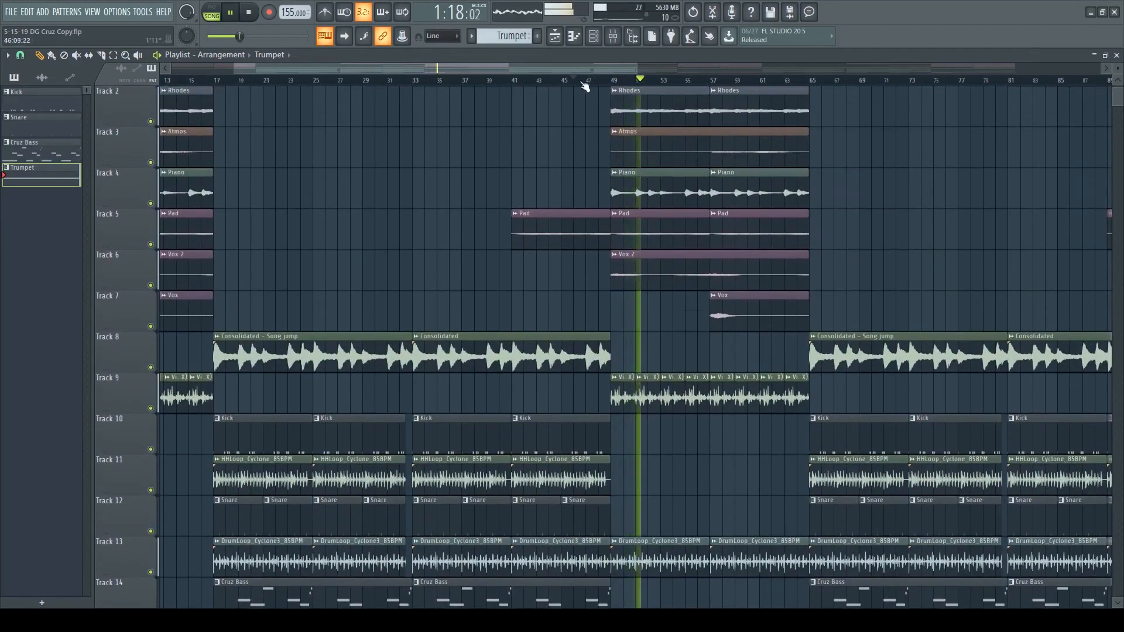
scroll(590, 90, "right", 4)
scroll(730, 148, "up", 1)
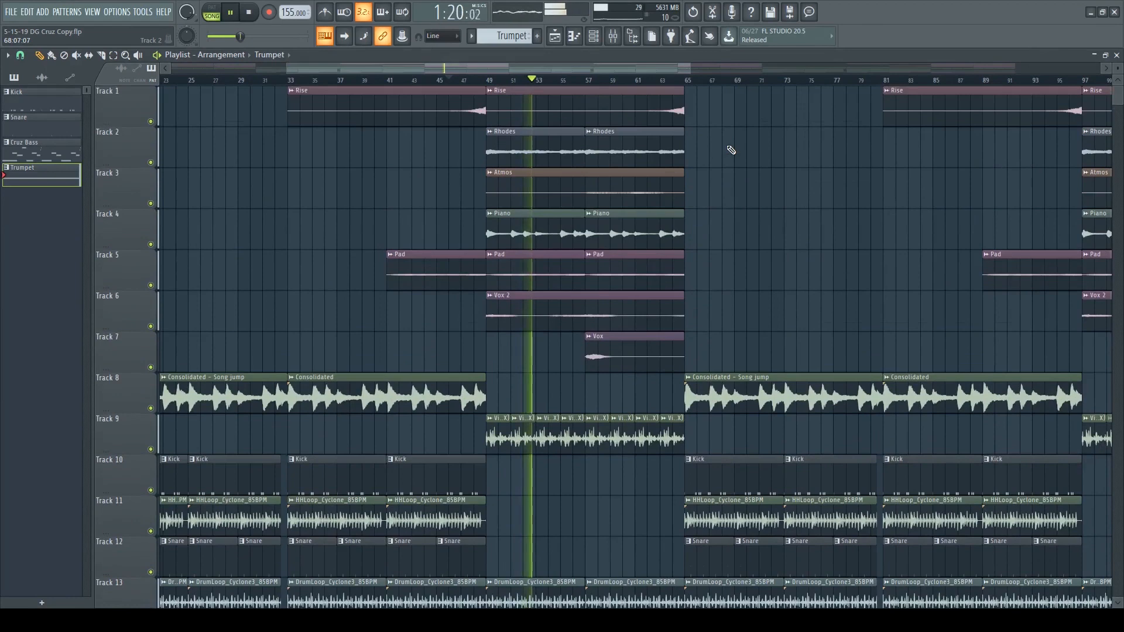
scroll(731, 150, "down", 4)
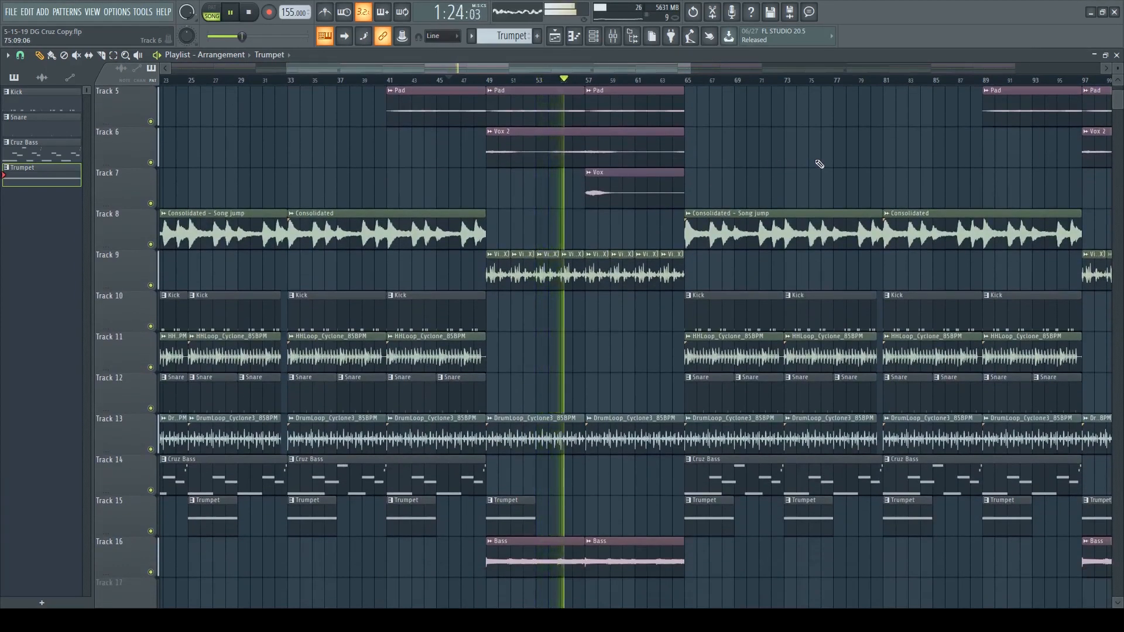
left_click_drag(1118, 69, 1117, 81)
scroll(873, 131, "up", 4)
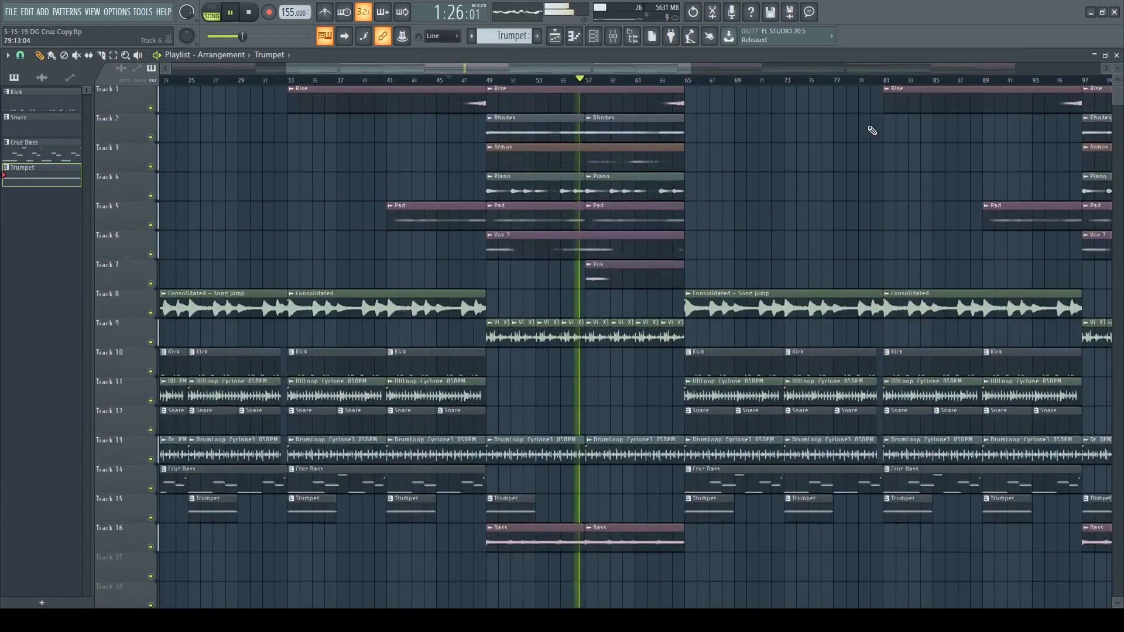
left_click_drag(643, 69, 693, 69)
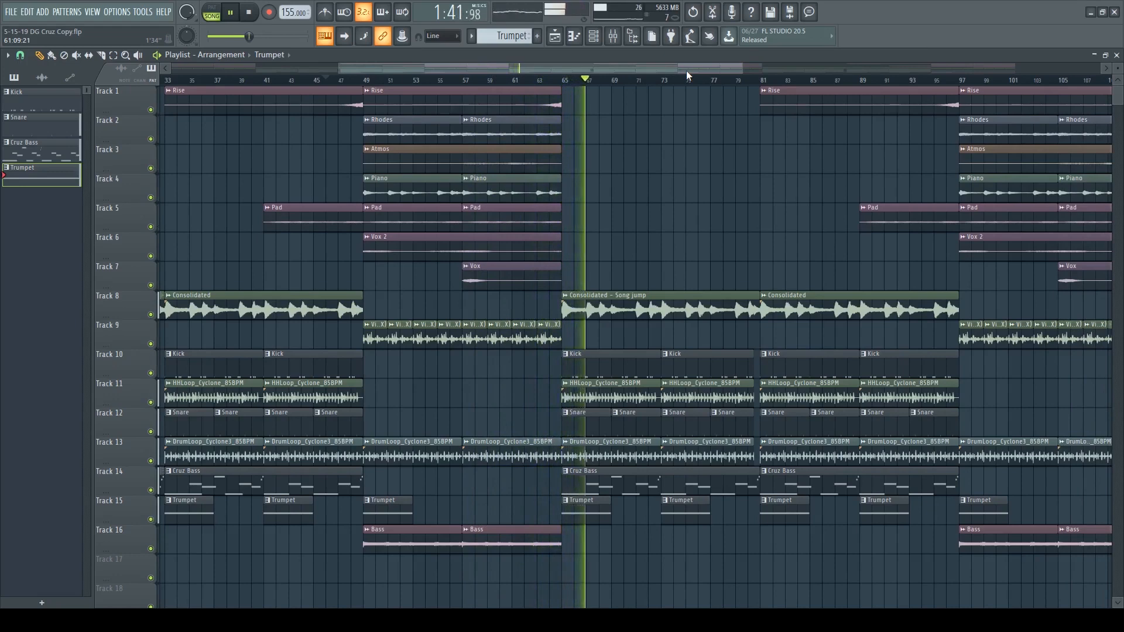
left_click_drag(687, 70, 743, 65)
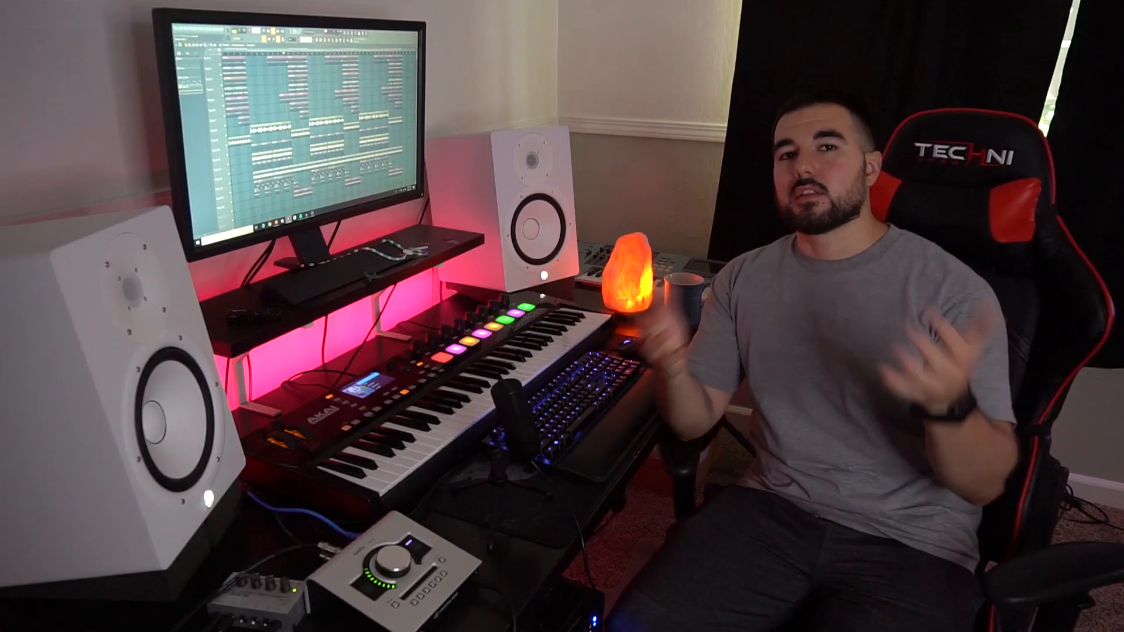